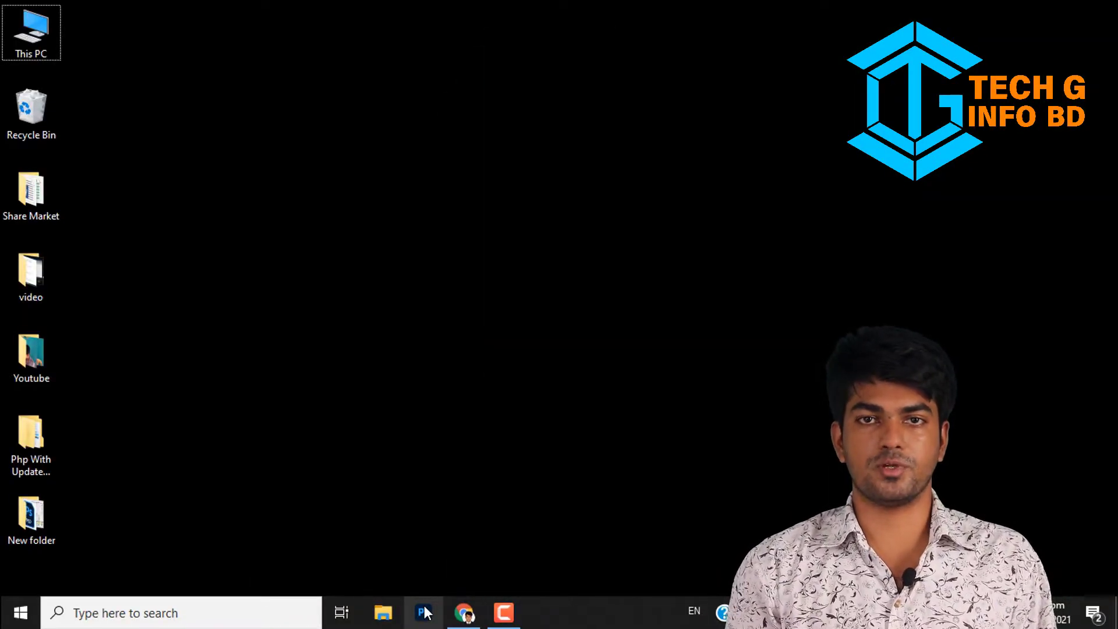
Launch Photoshop from the taskbar, opening a blank 1285 × 725 px Untitled-1 document.
click(425, 612)
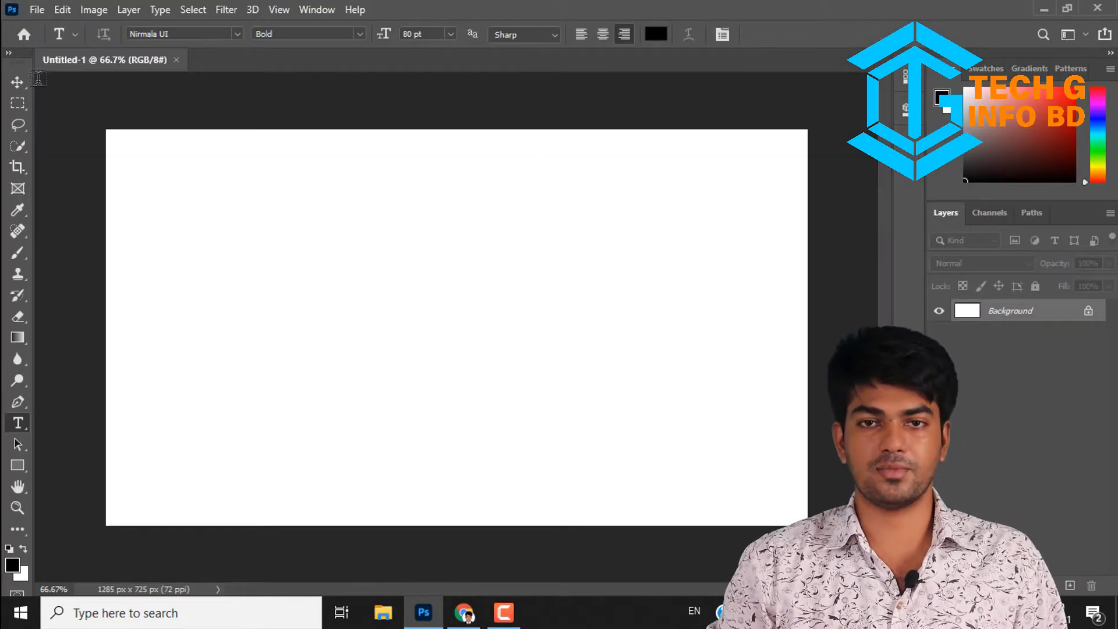
Start a text layer on the canvas and clear its test text 'asdf'.
click(19, 88)
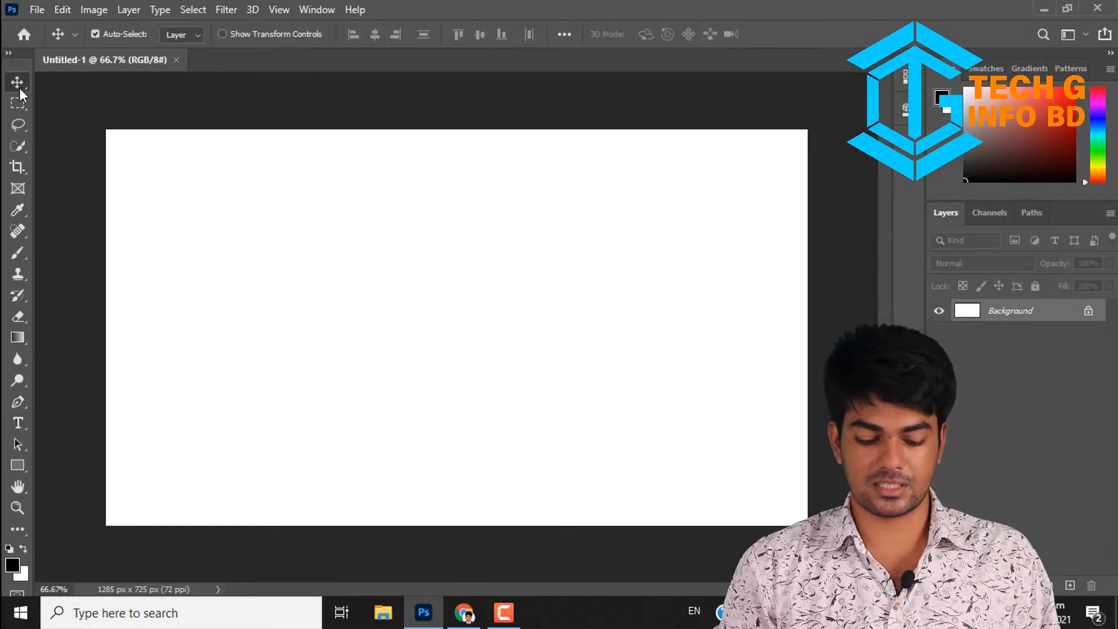
click(18, 425)
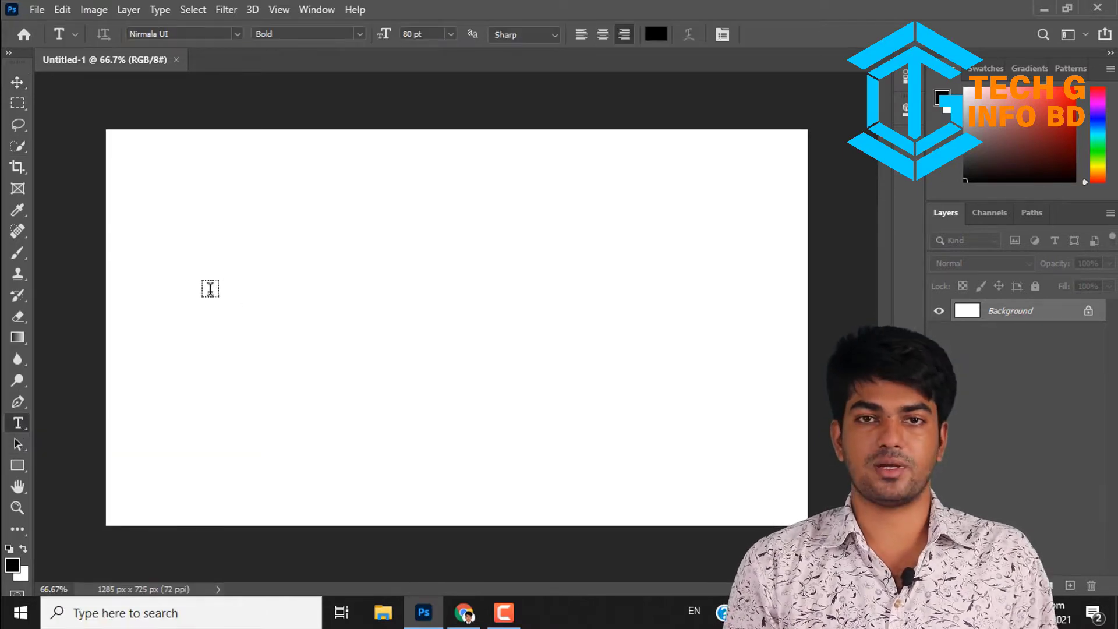
click(210, 289)
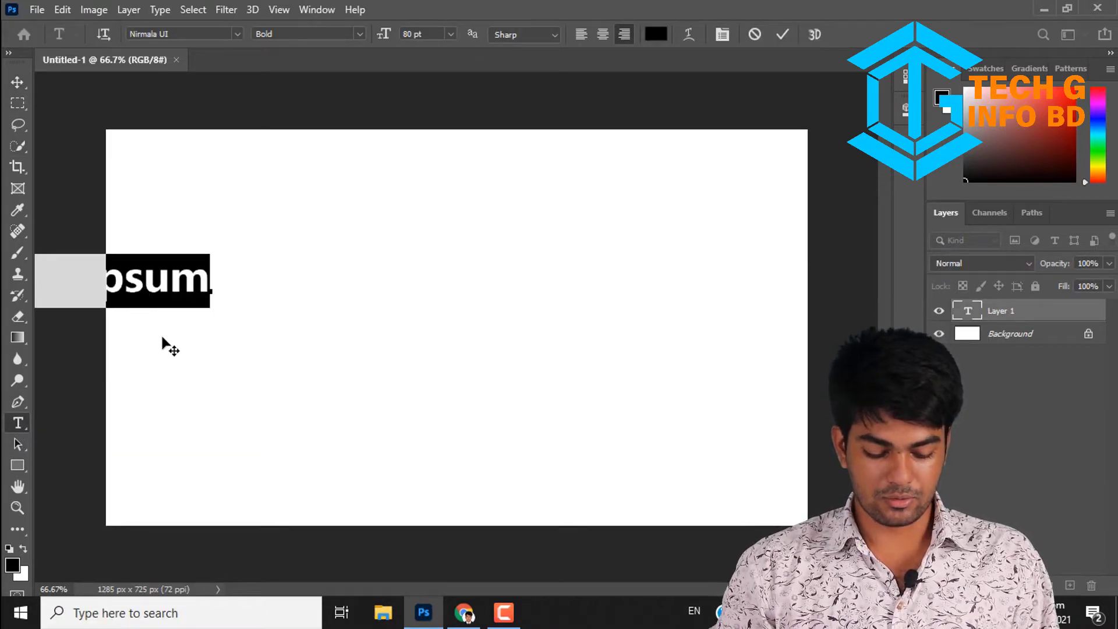
drag(162, 337, 404, 350)
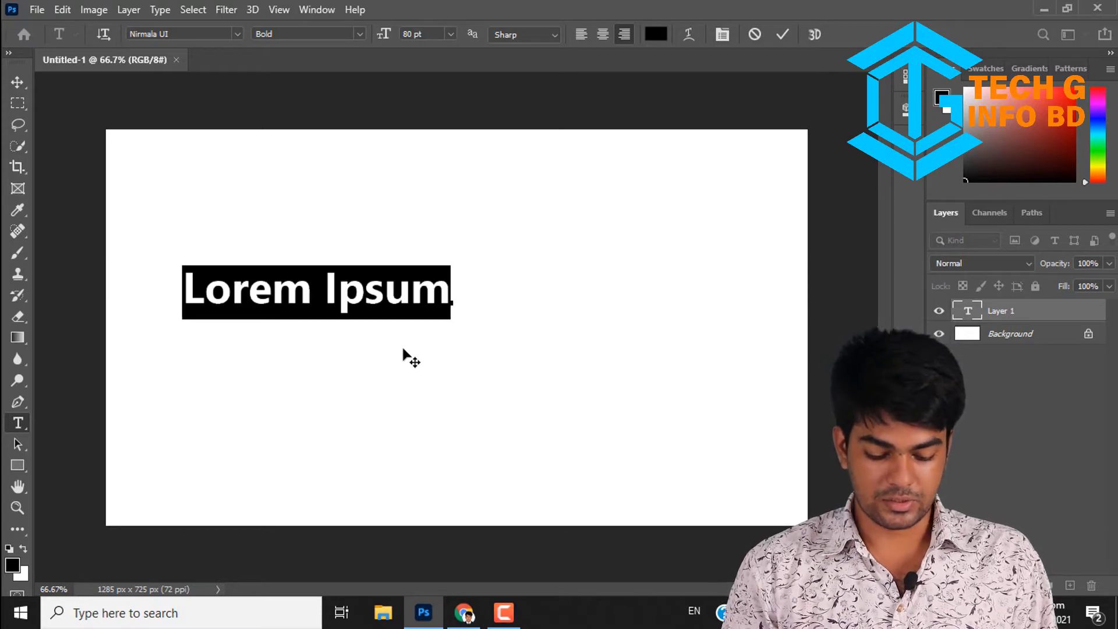
text(asdf)
key(BackSpace)
key(BackSpace)
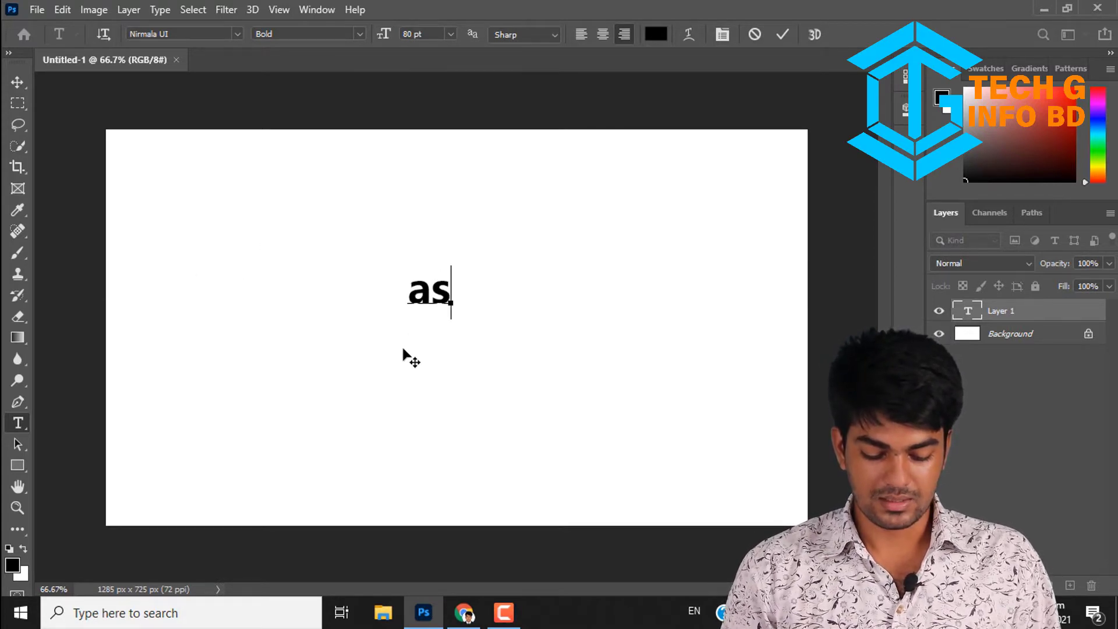
key(BackSpace)
key(BackSpace)
Select the opening Bangla phrase in the Wikipedia article, then return to Photoshop.
click(464, 612)
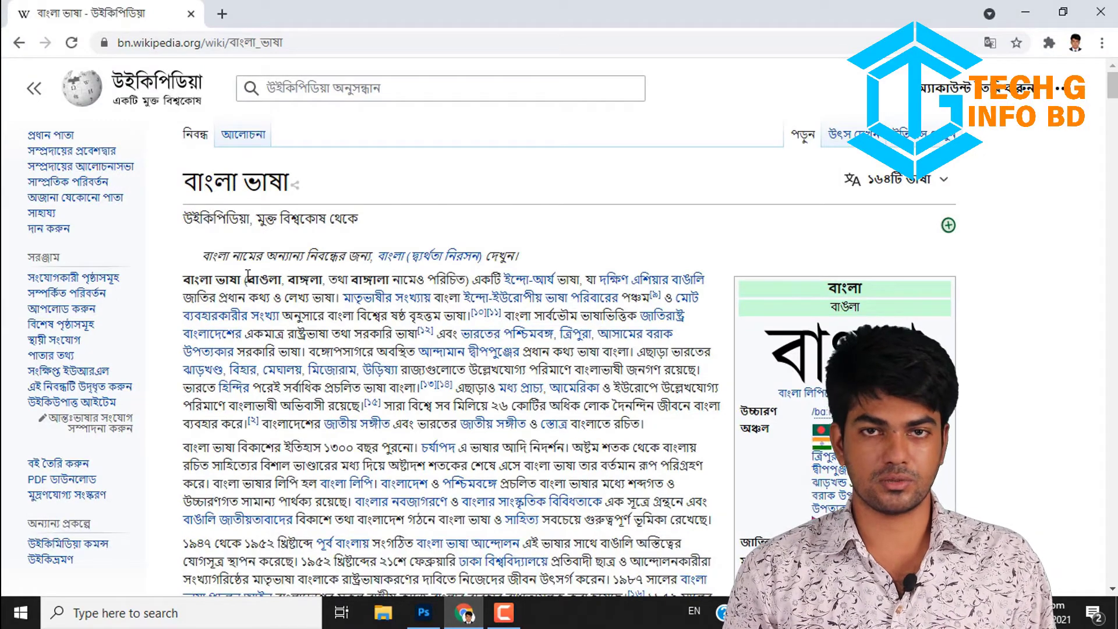
drag(245, 279, 456, 280)
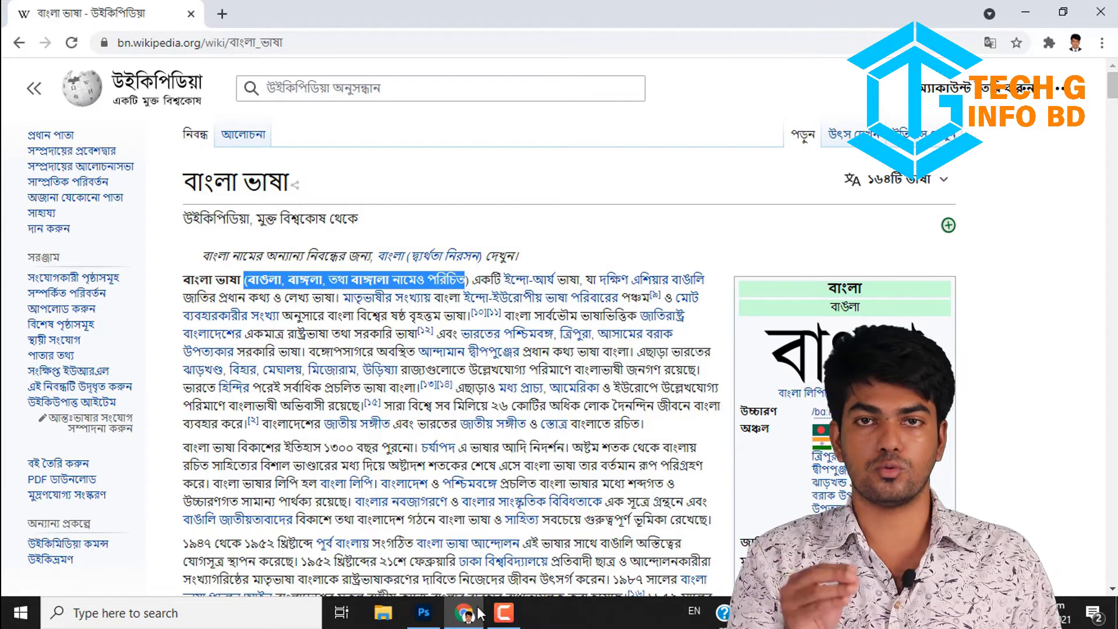
click(424, 612)
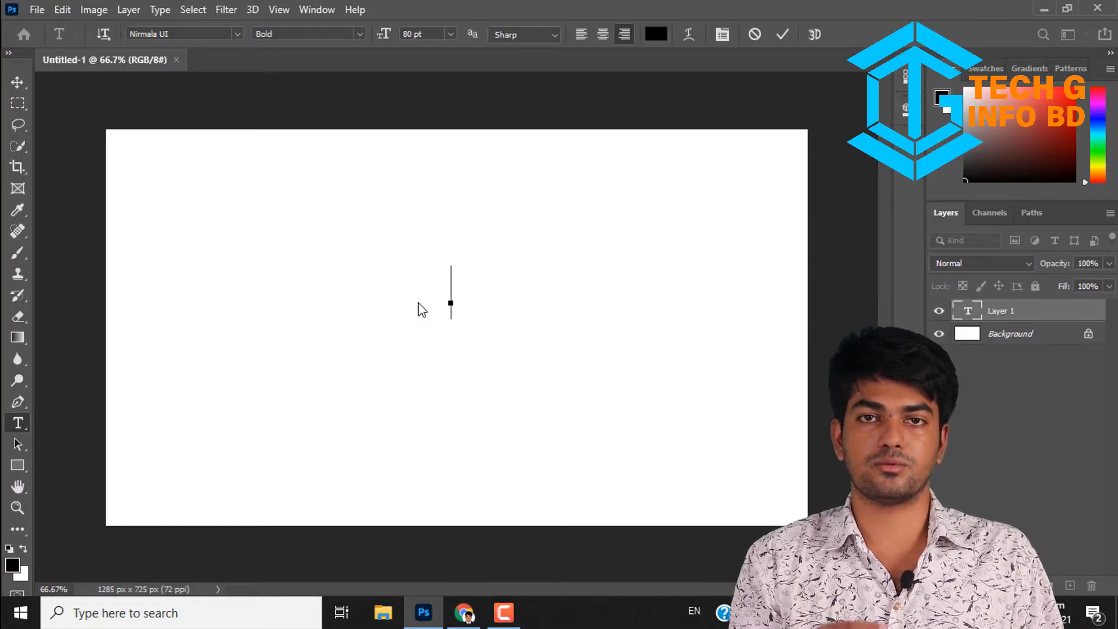
Paste the Bangla phrase over a new text layer's placeholder and position it on the canvas.
key(Escape)
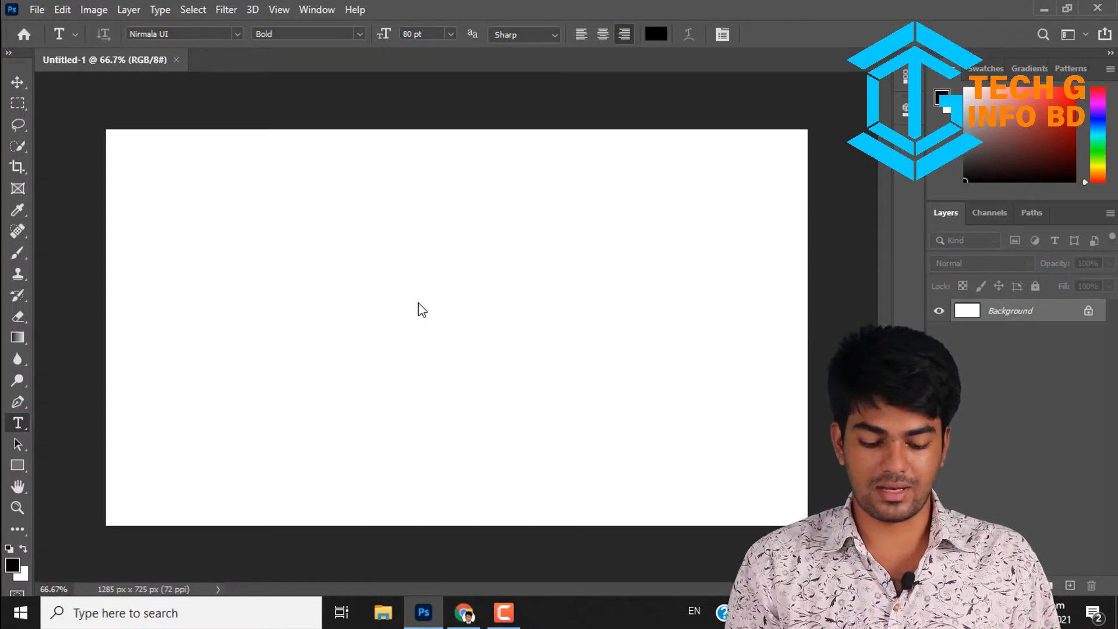
click(419, 299)
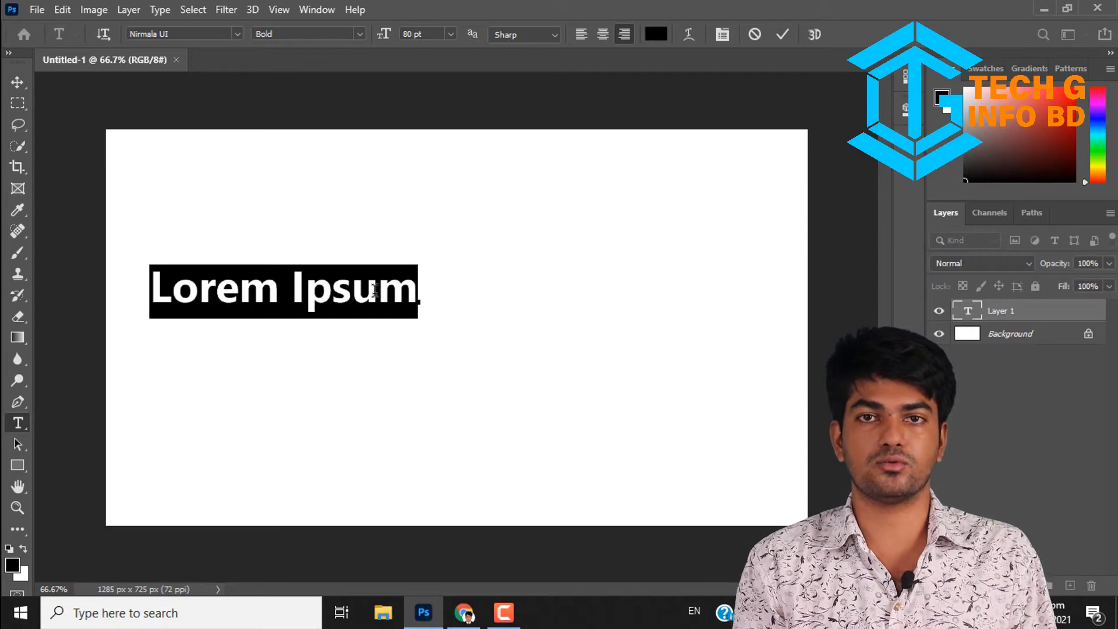
double_click(375, 289)
click(374, 290)
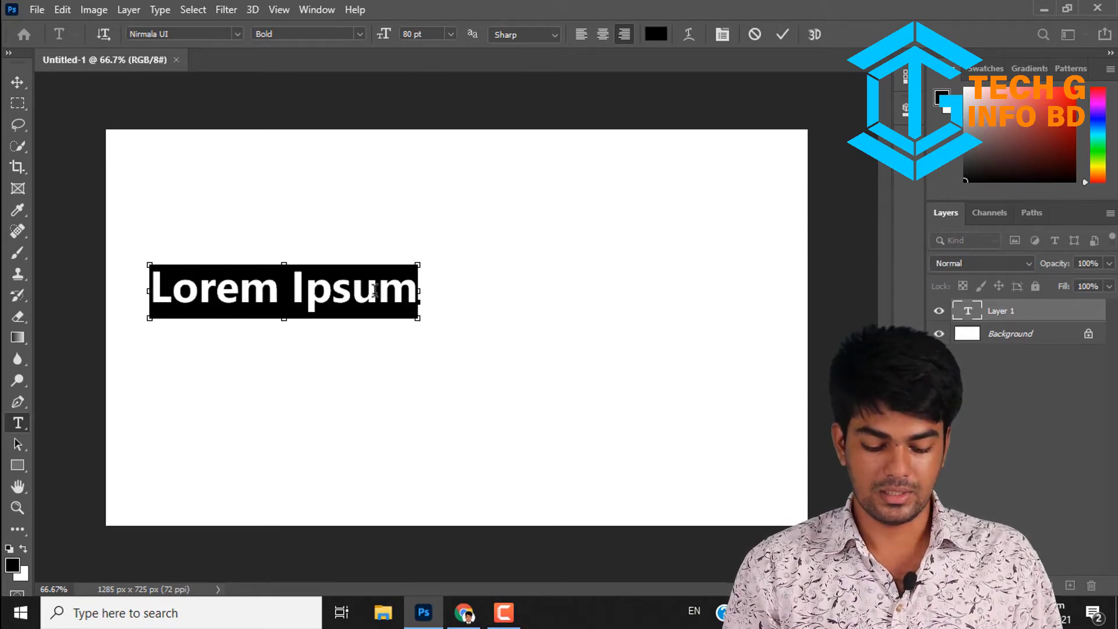
key(ctrl+v)
drag(362, 364, 777, 411)
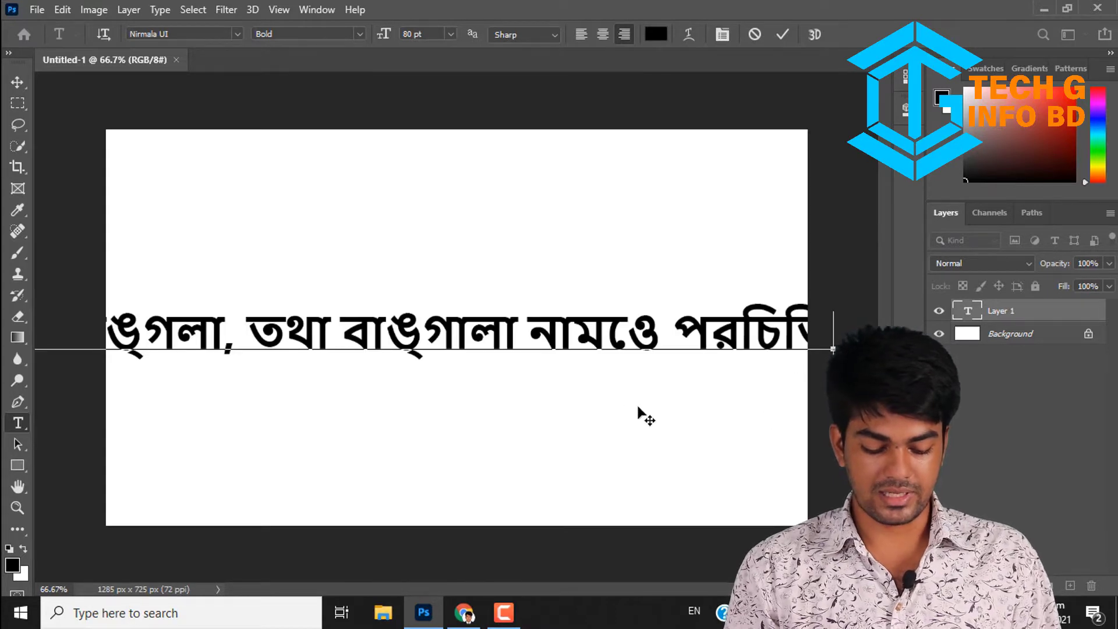
key(BackSpace)
key(BackSpace)
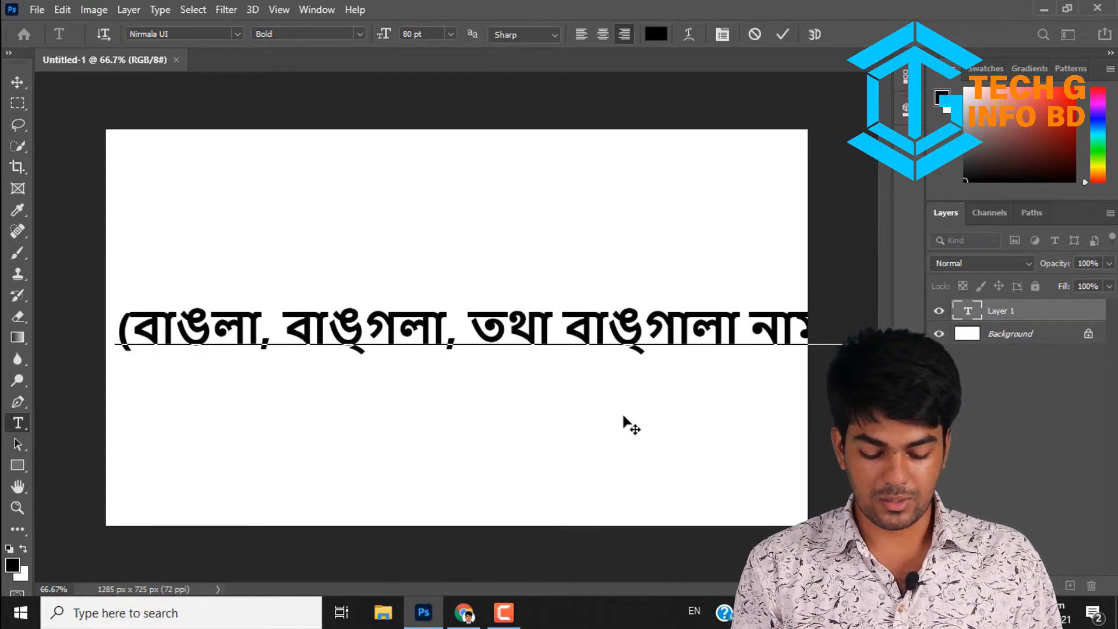
drag(586, 412, 586, 371)
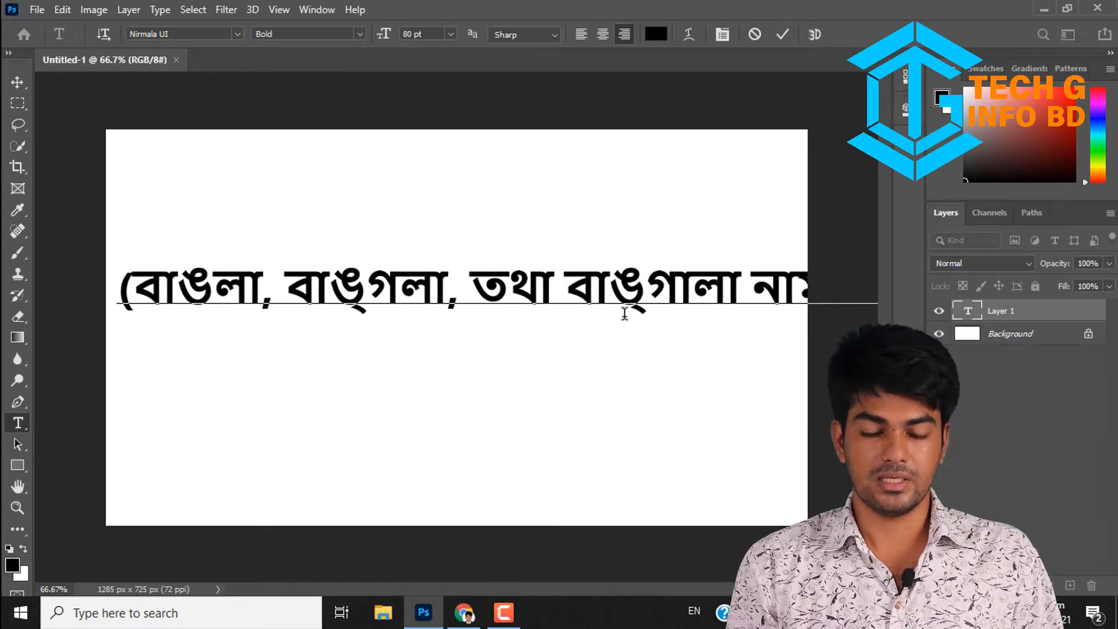
Set the Bangla text to 48 pt and commit the text layer.
key(ctrl+a)
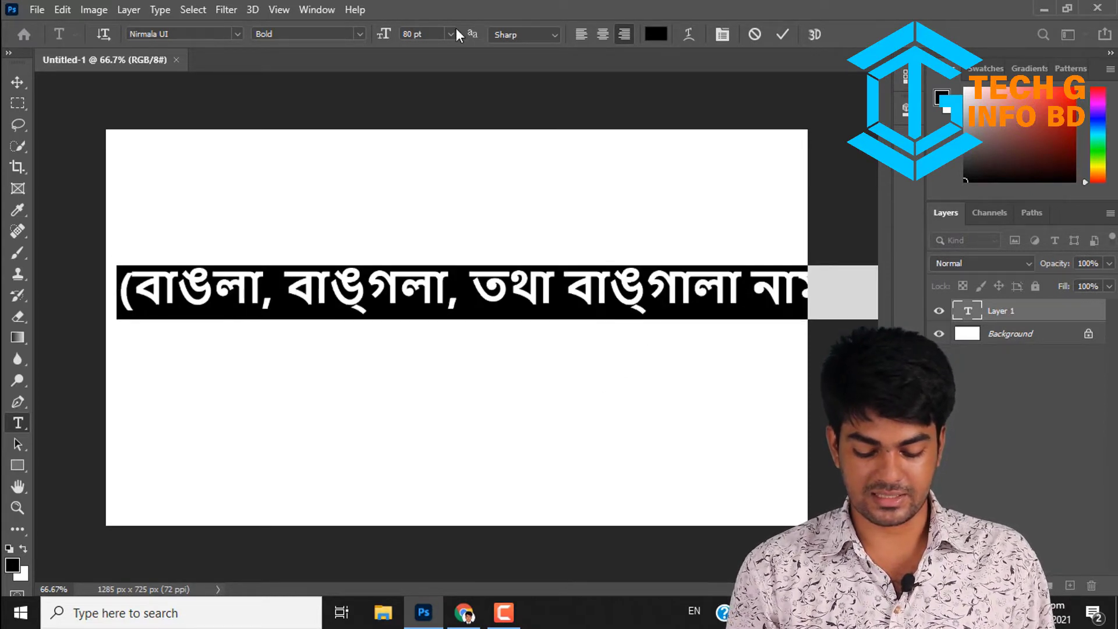
click(450, 34)
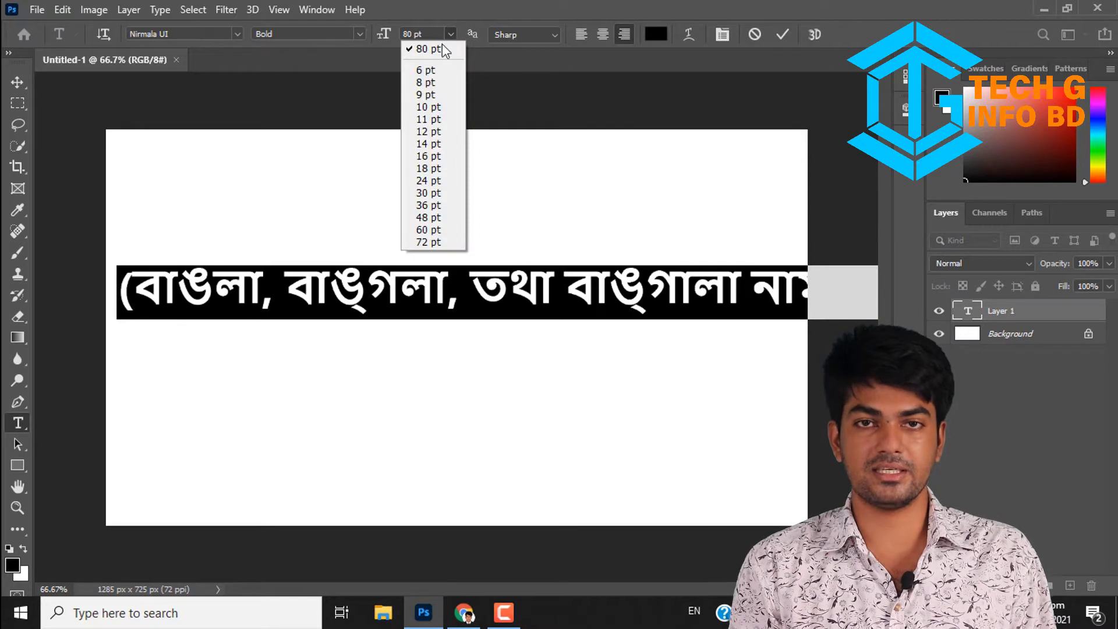
click(437, 219)
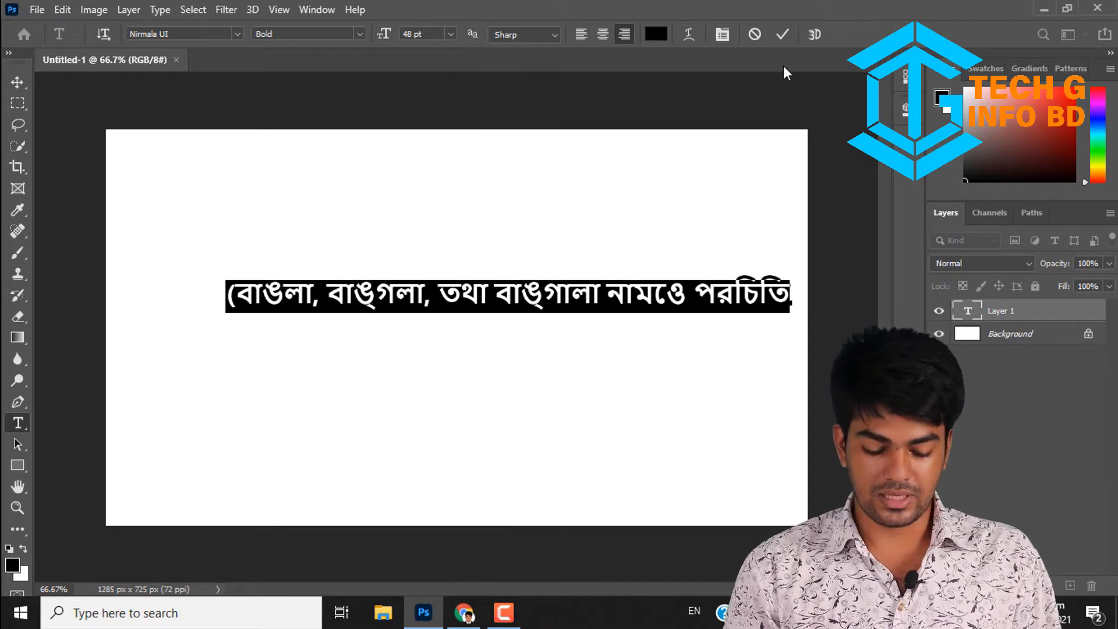
click(782, 35)
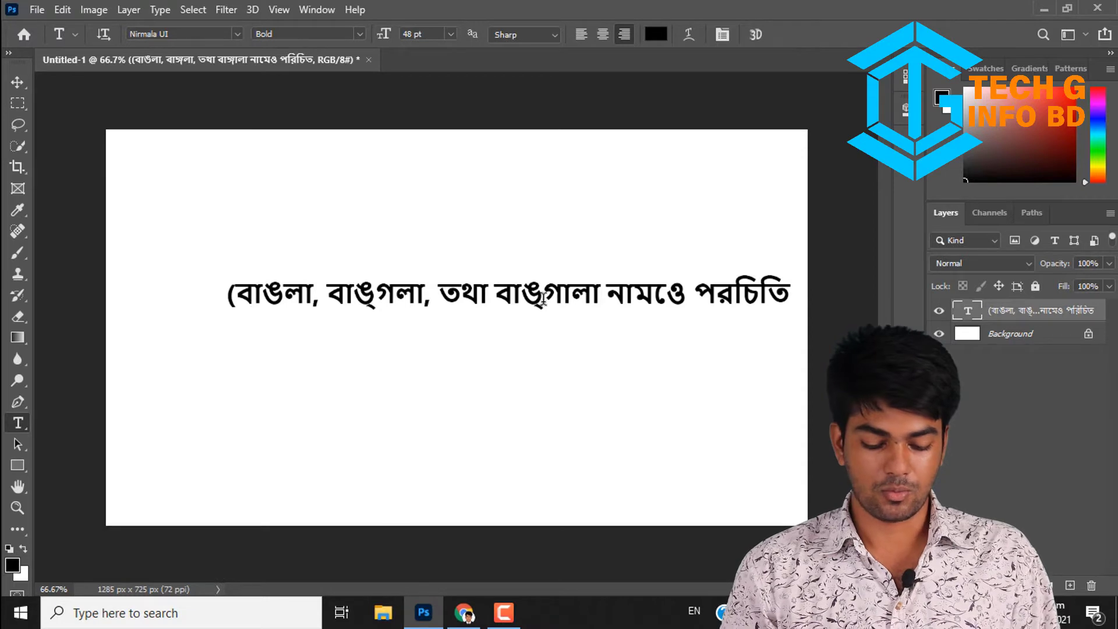
click(17, 83)
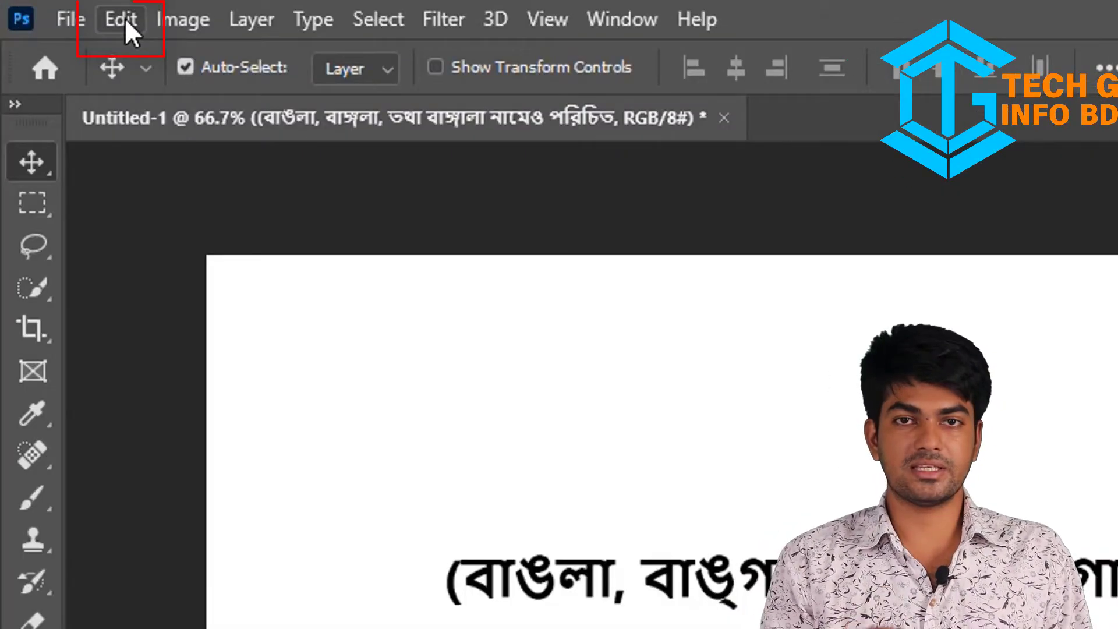
Select World-Ready Layout as the text engine under Edit > Preferences > Type.
click(112, 23)
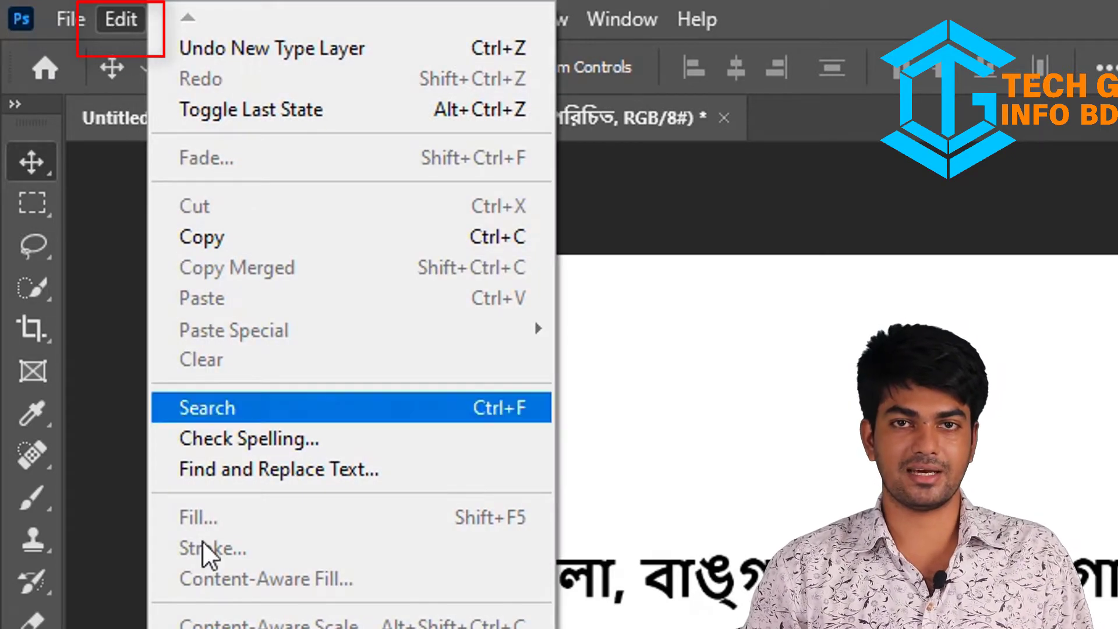
scroll(349, 350, down, 1)
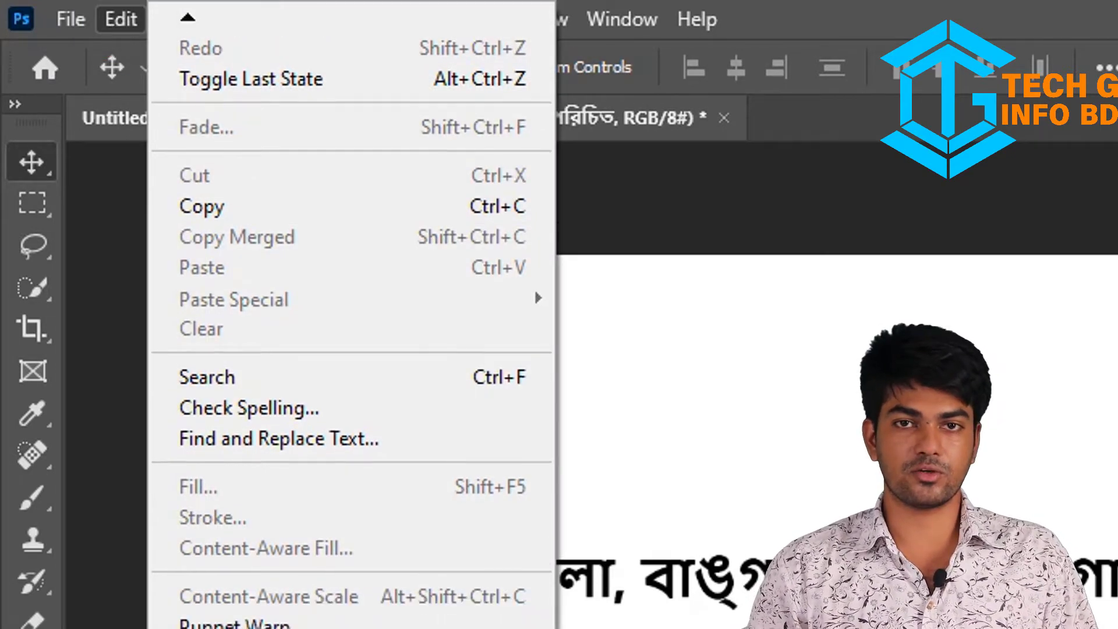
scroll(349, 349, down, 2)
scroll(349, 349, down, 1)
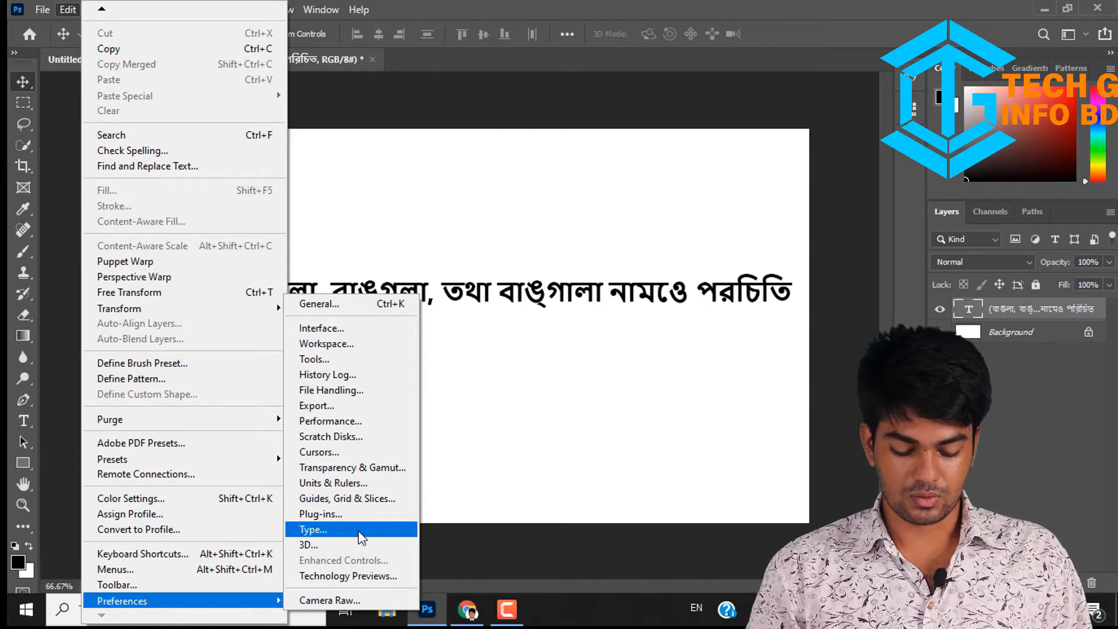
click(358, 530)
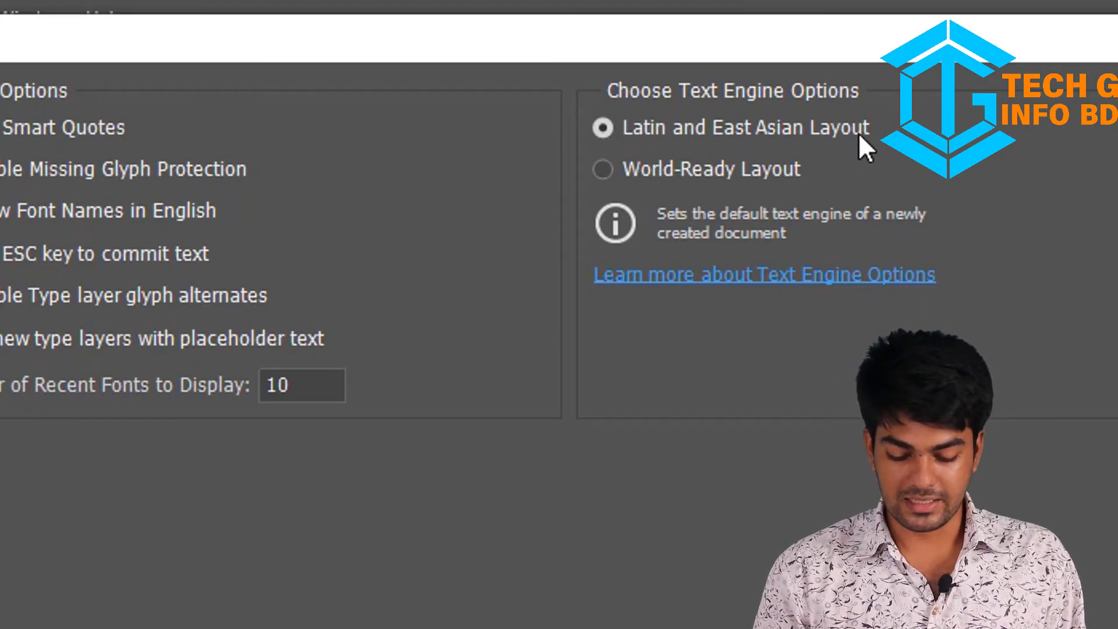
click(606, 167)
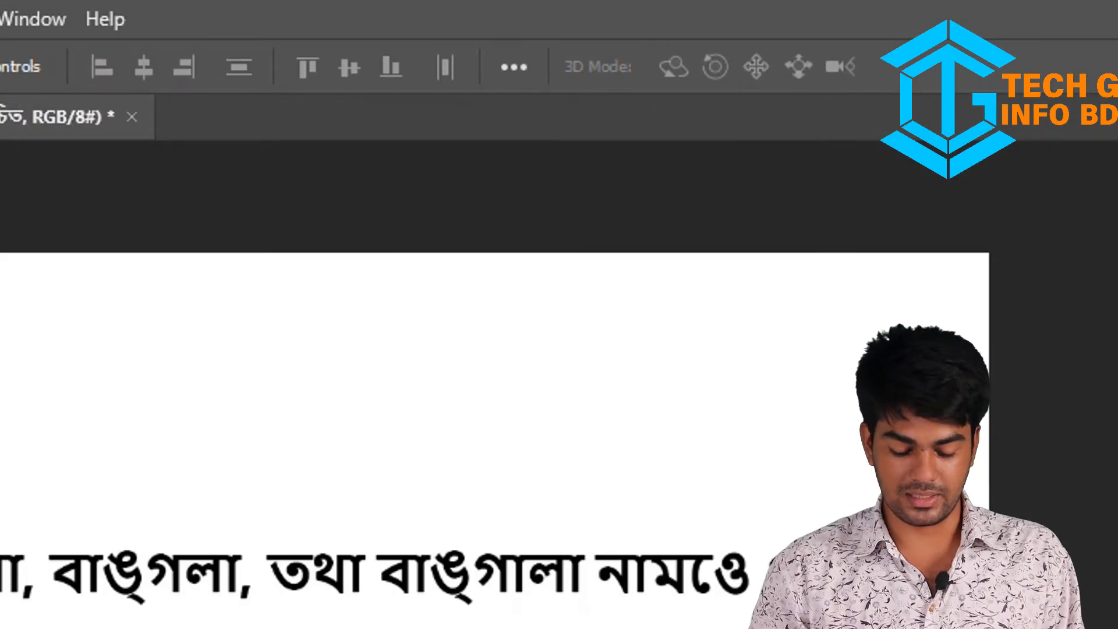
Quit Photoshop without saving the Bangla document and minimize Chrome to the desktop.
key(ctrl+q)
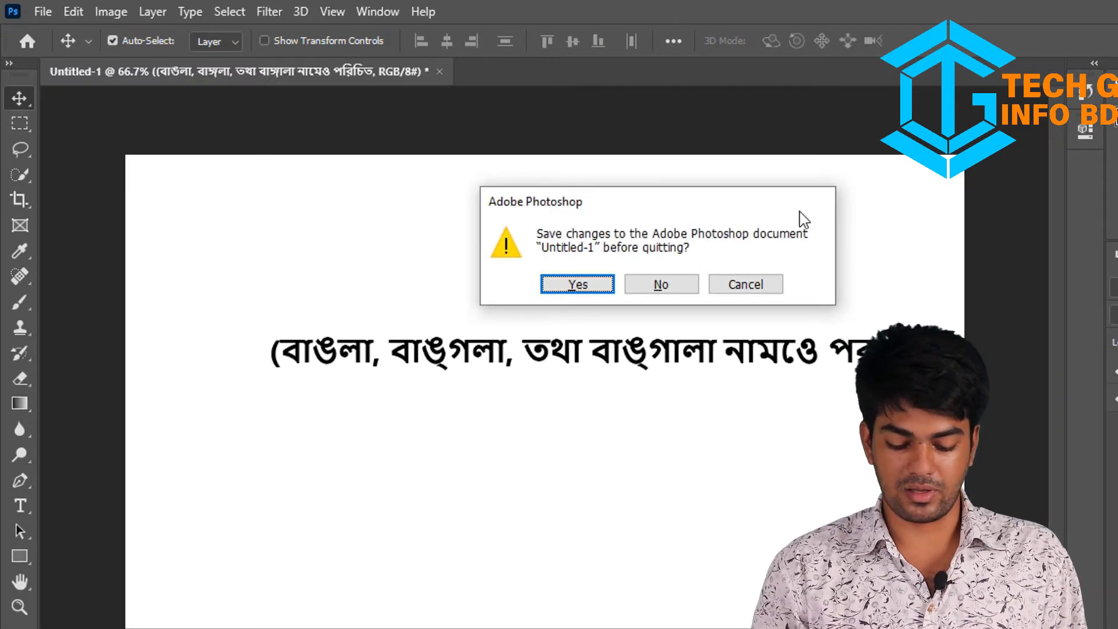
click(670, 286)
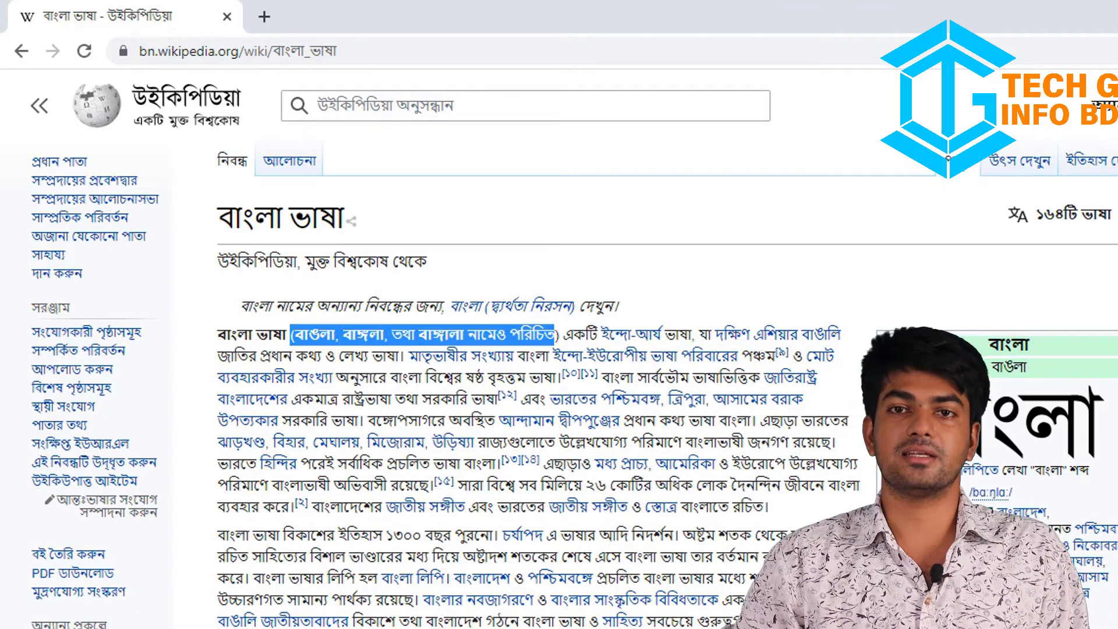
key(super+d)
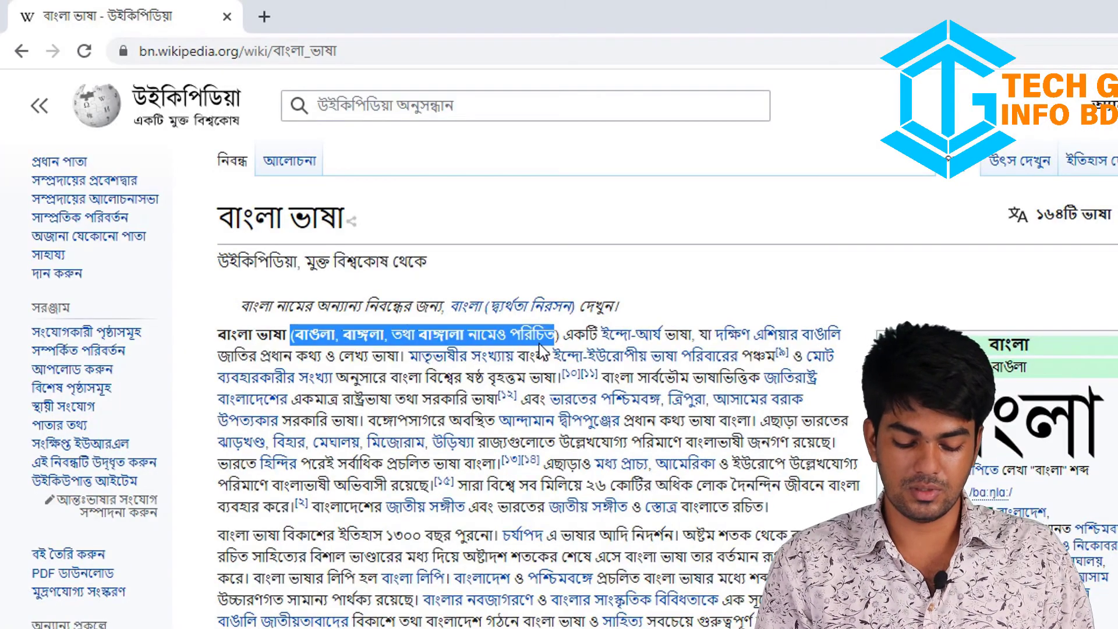
Select the Bangla phrase in the Wikipedia article's first line and return to Photoshop.
click(550, 341)
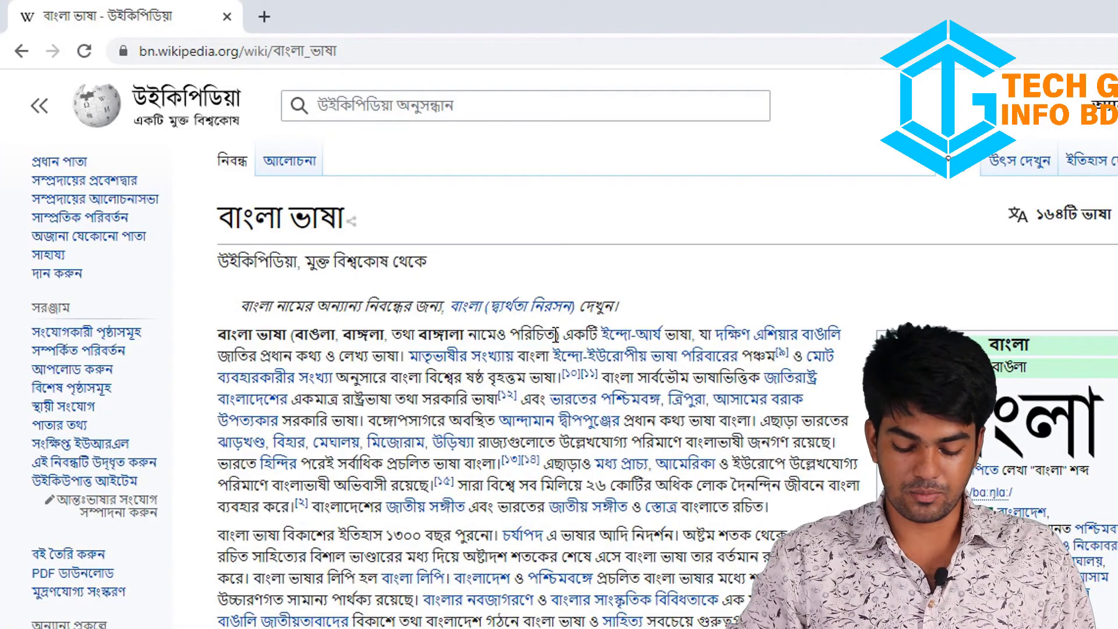
drag(557, 335, 295, 337)
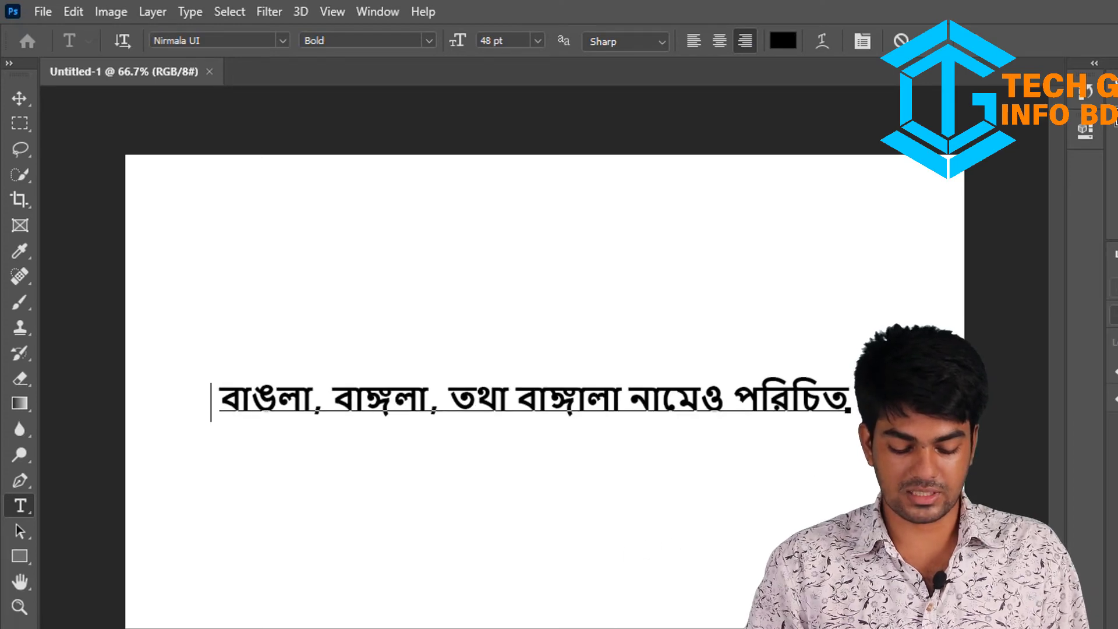
click(551, 600)
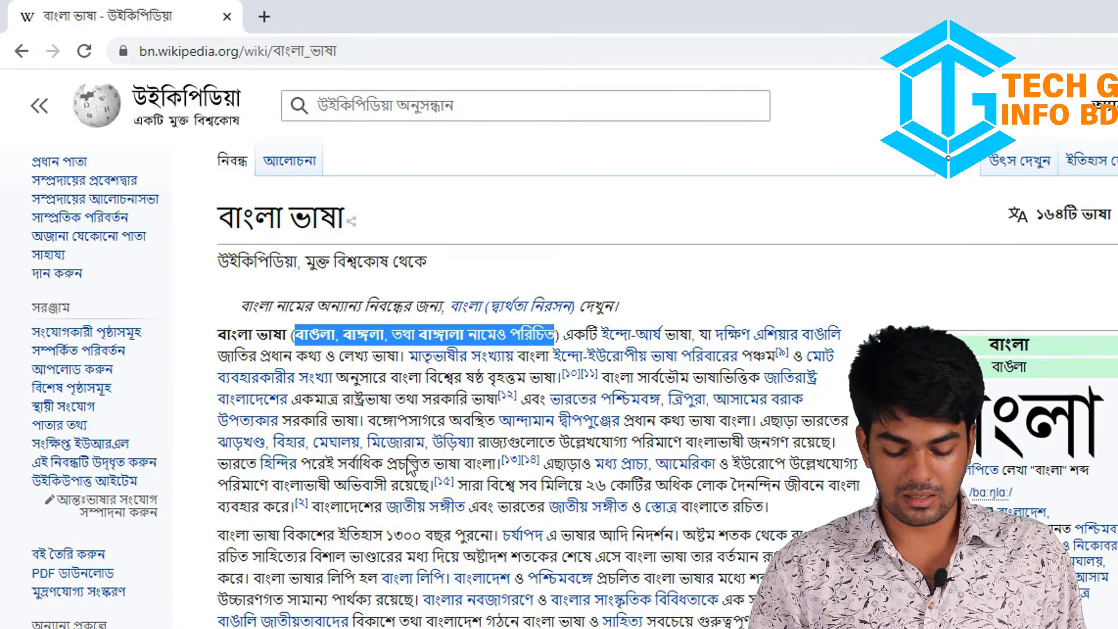
click(313, 337)
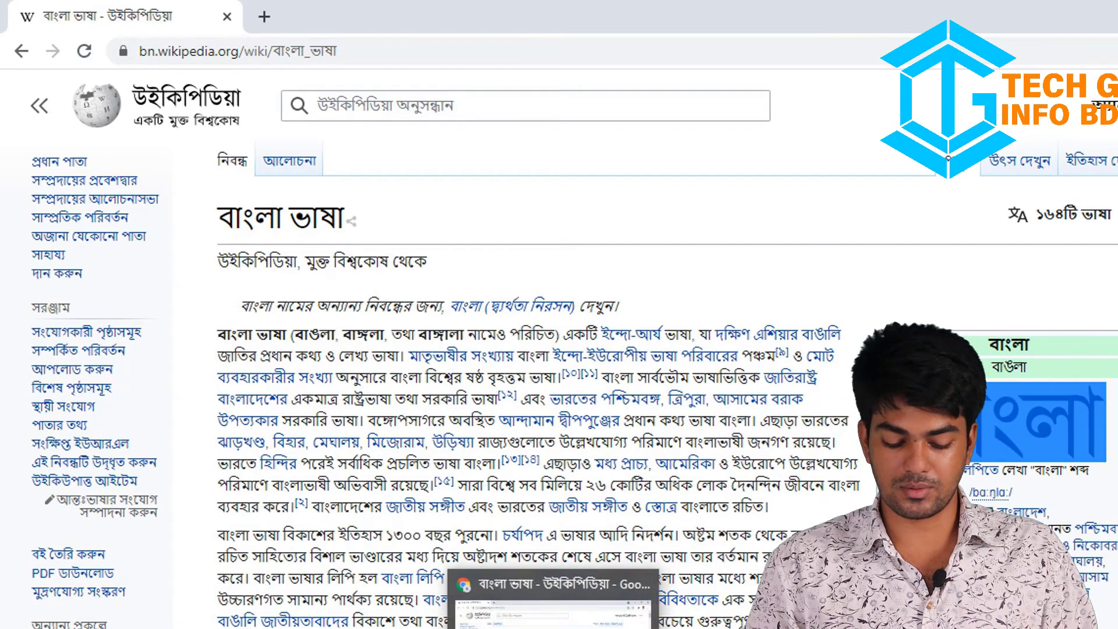
click(504, 600)
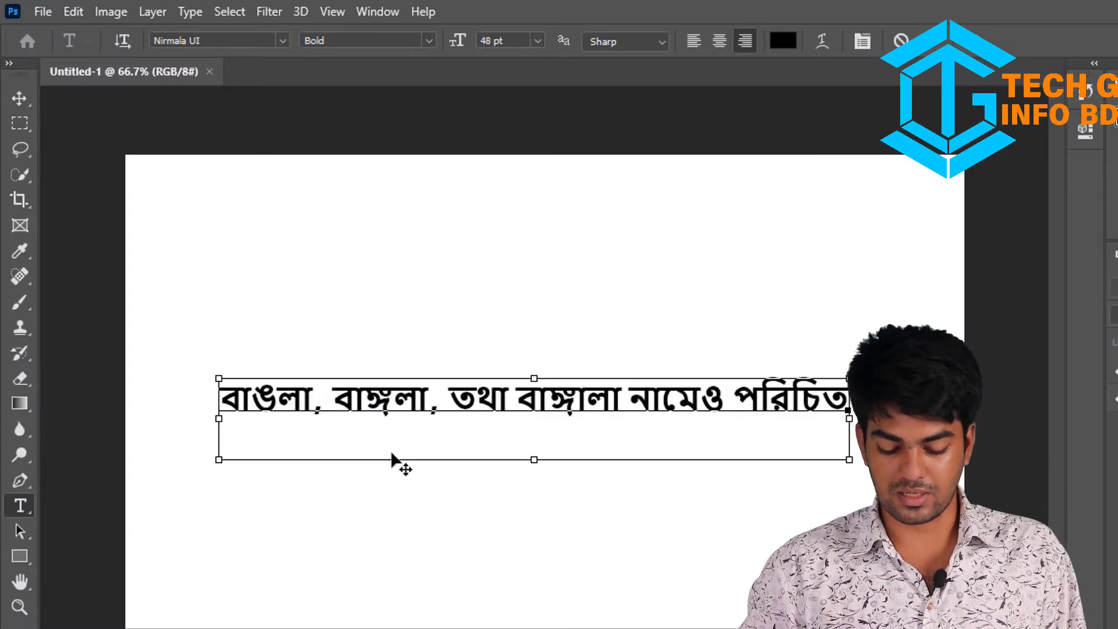
Paste the phrase into the text layer, shift it left, and delete the '.svg' suffix.
text(বাংলা.svg)
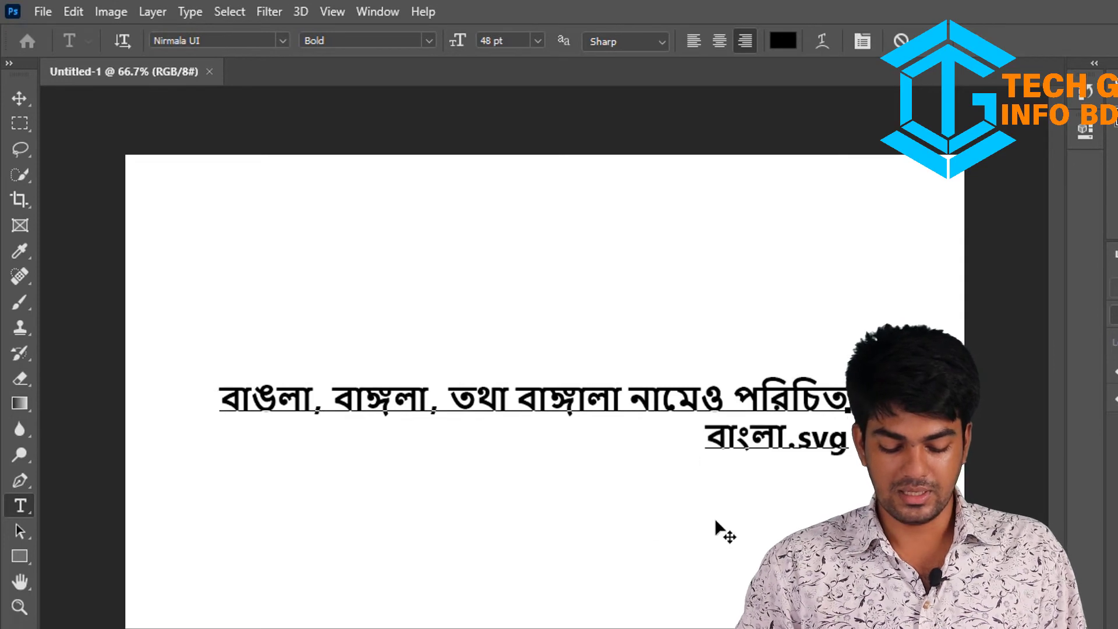
ctrl+drag(716, 532, 400, 532)
key(BackSpace)
key(BackSpace)
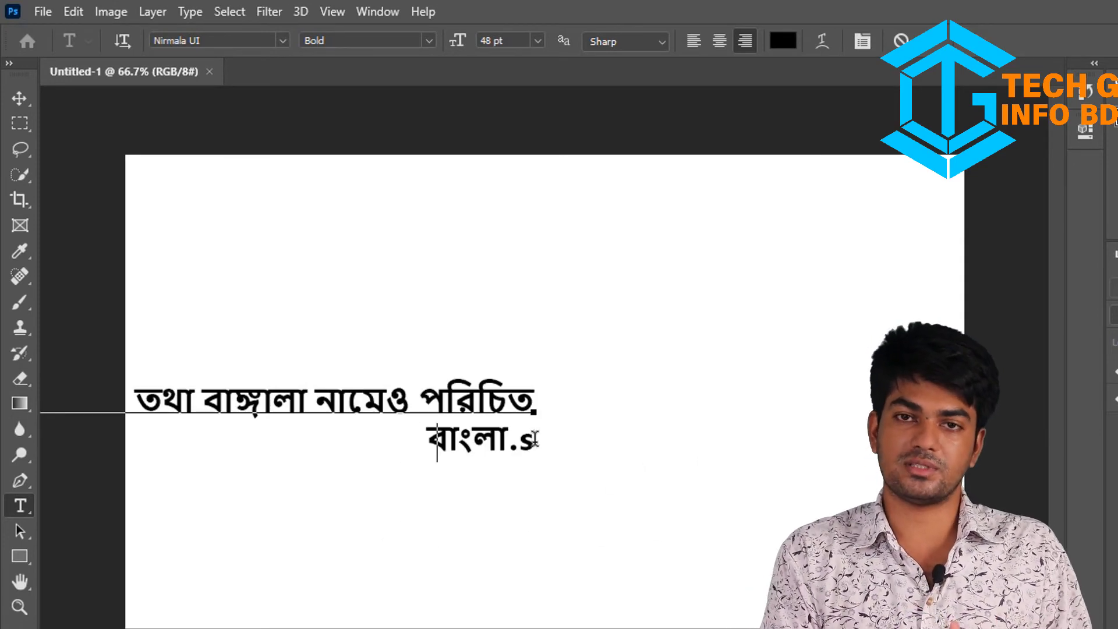
key(BackSpace)
key(Delete)
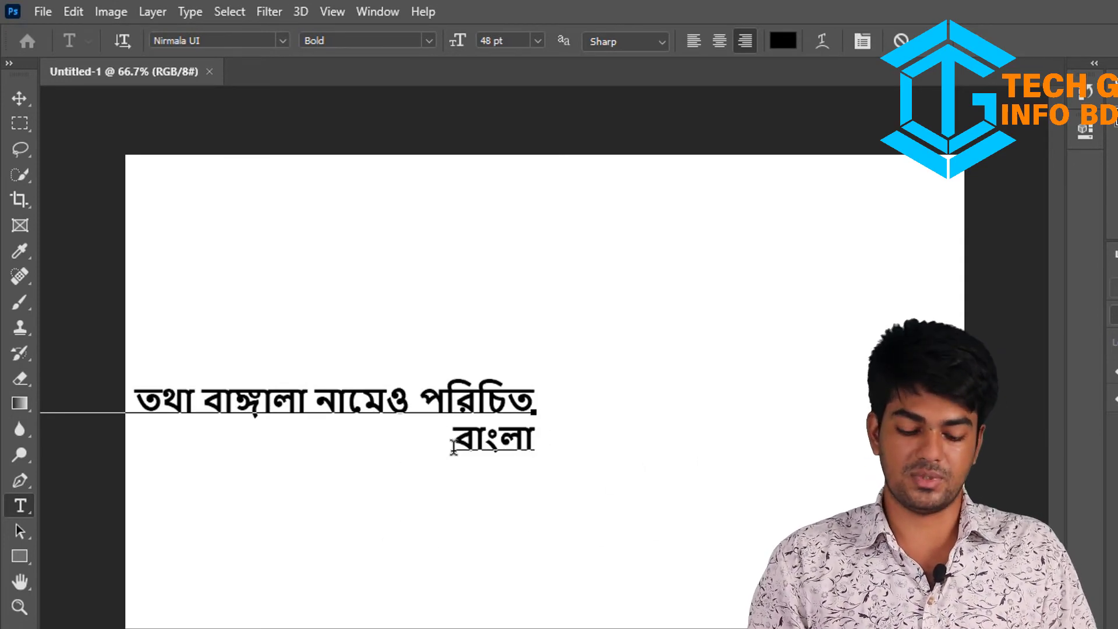
click(553, 600)
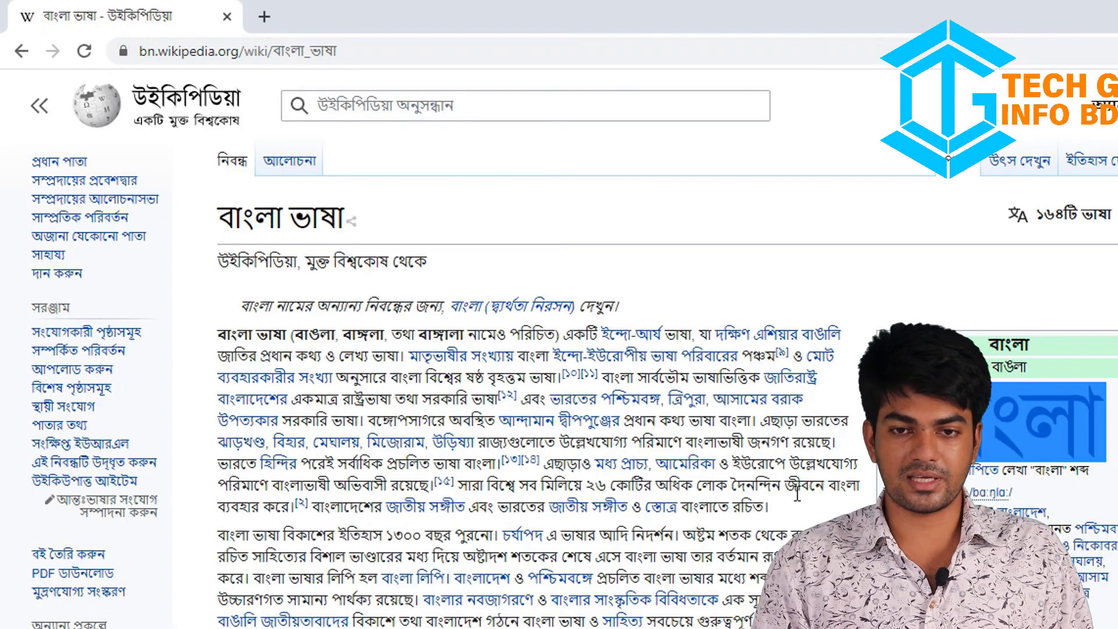
Copy a paragraph passage from the Bangla Wikipedia article and dismiss the IDM prompt.
drag(801, 485, 600, 443)
key(ctrl+c)
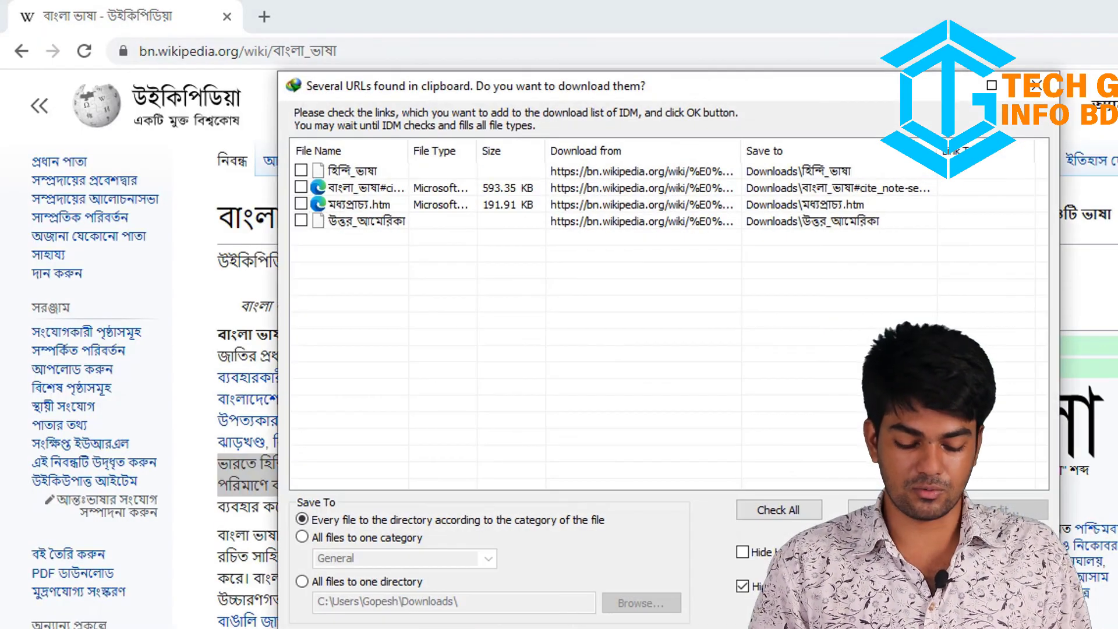
key(Escape)
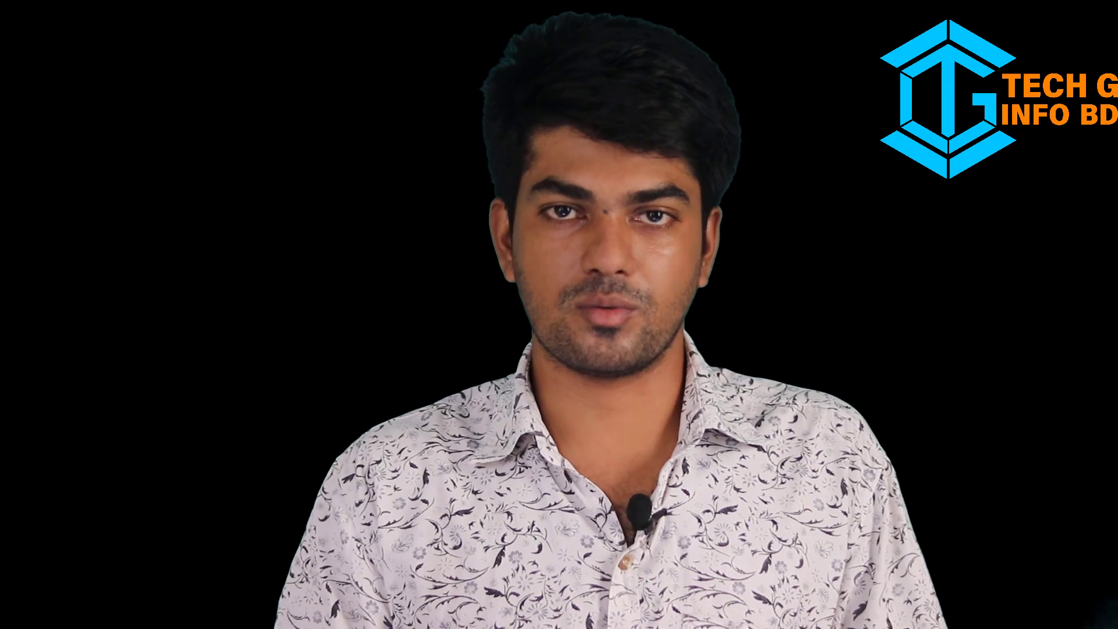